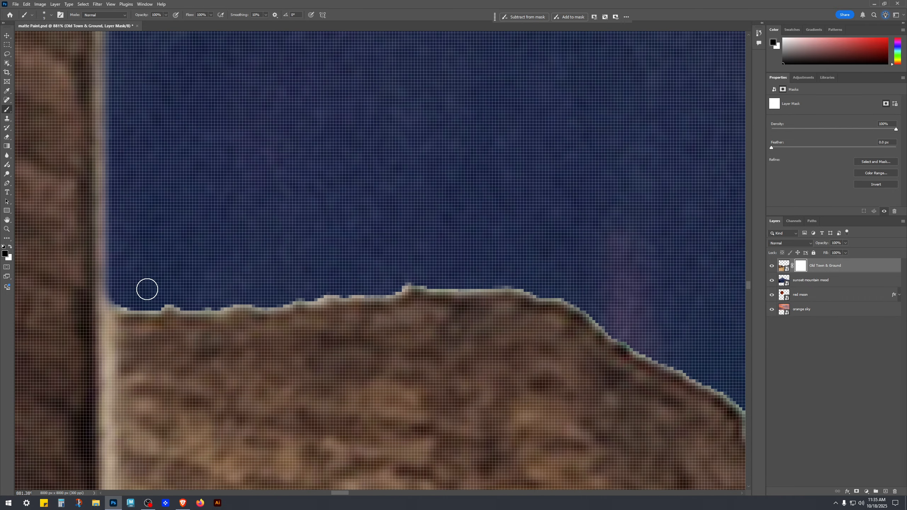
Paint black on the Old Town & Ground layer mask along the brown hill's ridge to hide its light fringe.
left_click_drag(118, 300, 122, 296)
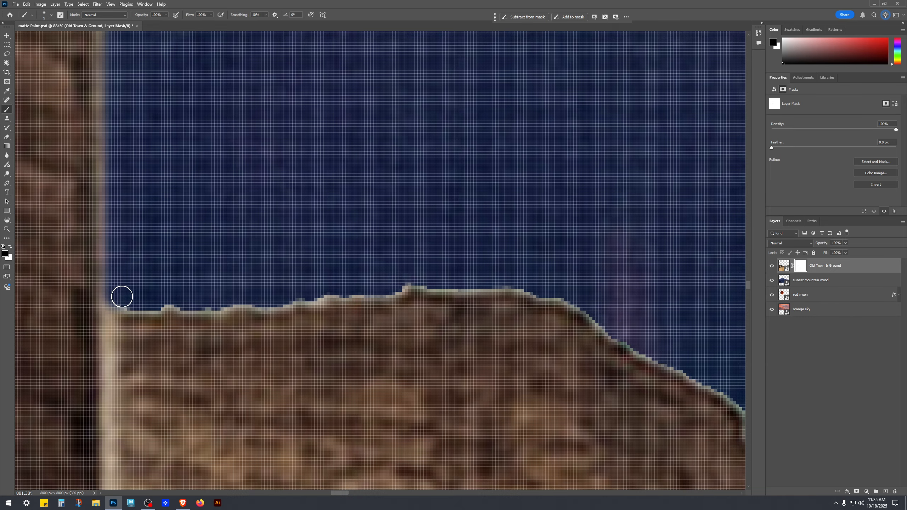
left_click(166, 299, "shift")
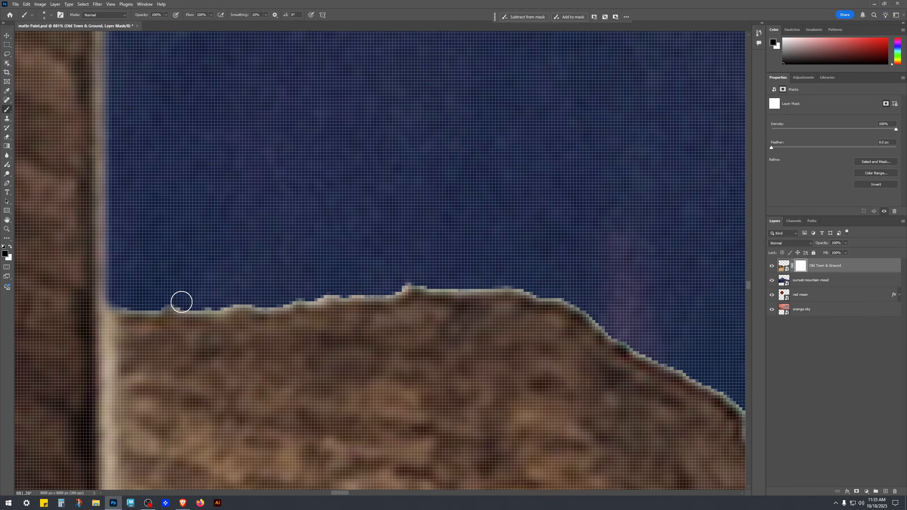
left_click(252, 298, "shift")
left_click(344, 291, "shift")
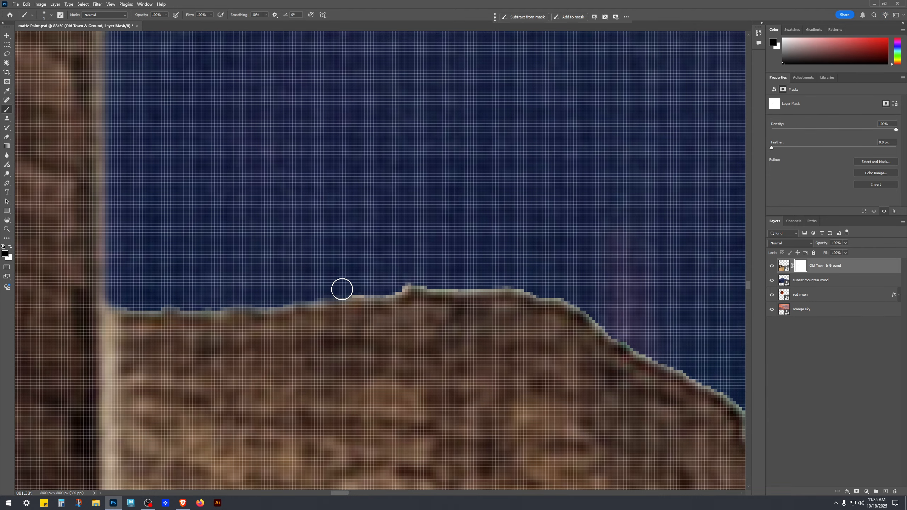
left_click(423, 282, "shift")
left_click(538, 287, "shift")
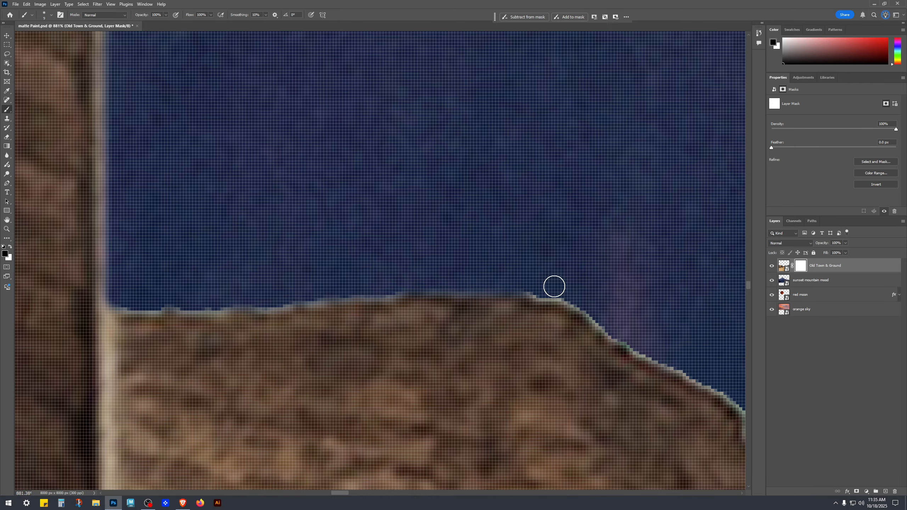
left_click(576, 298, "shift")
left_click(635, 337, "shift")
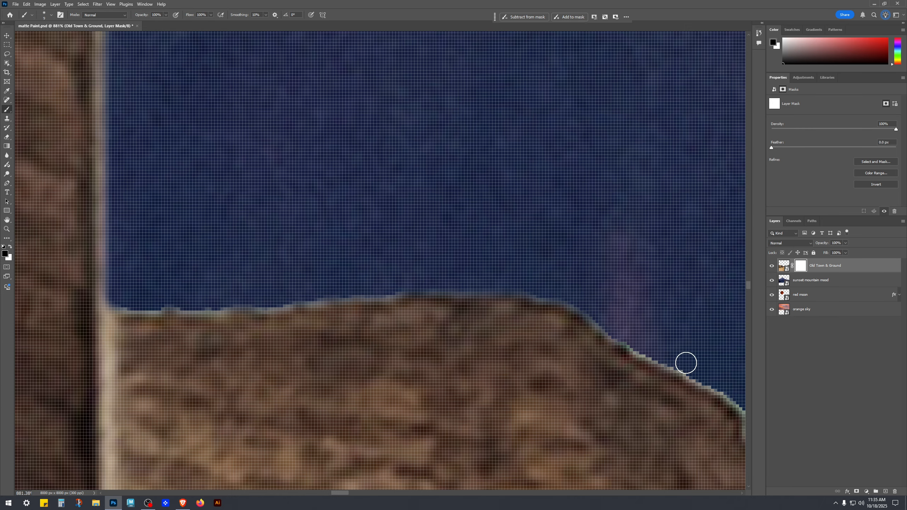
left_click(687, 367, "shift")
left_click(731, 393, "shift")
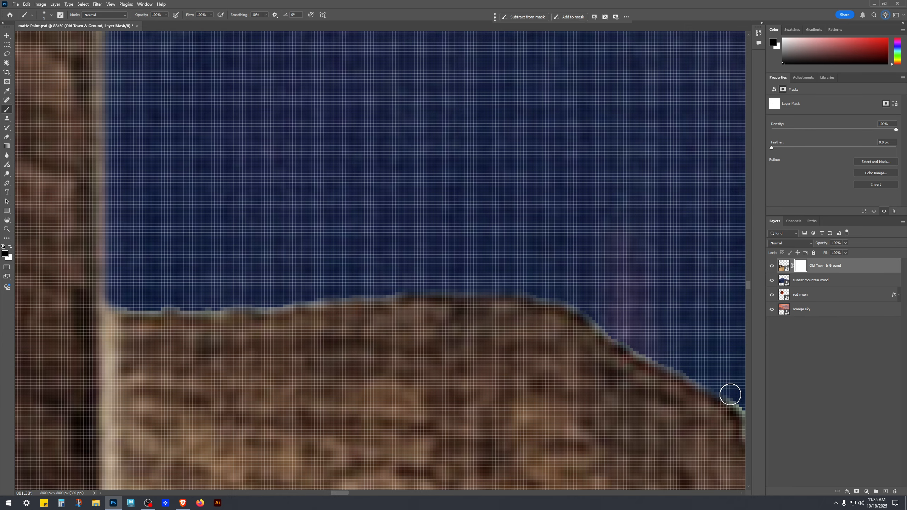
mouse_move(677, 347)
left_mouse_down()
mouse_move(249, 178)
mouse_move(207, 134)
left_mouse_up()
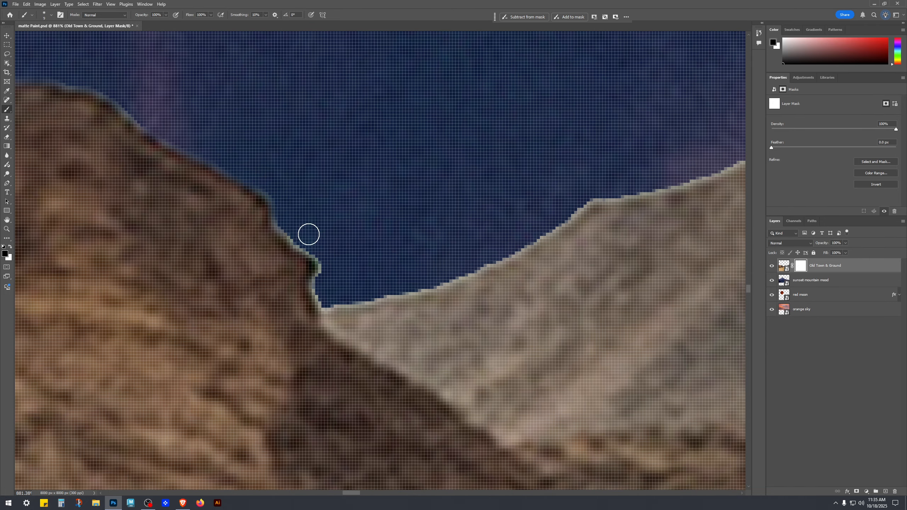
Load the outline of the Old Town & Ground layer's visible pixels as a selection.
scroll(364, 254, "down", 3)
scroll(424, 263, "down", 4)
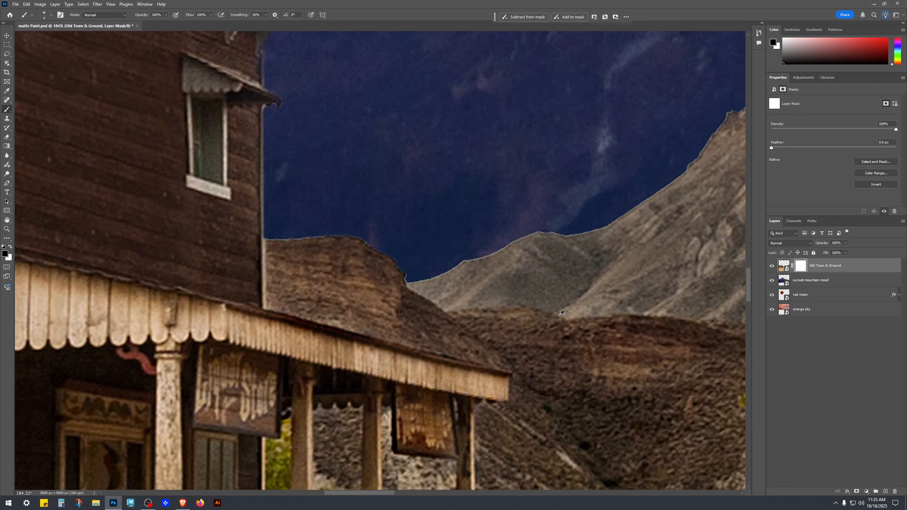
key("v")
scroll(571, 308, "down", 4)
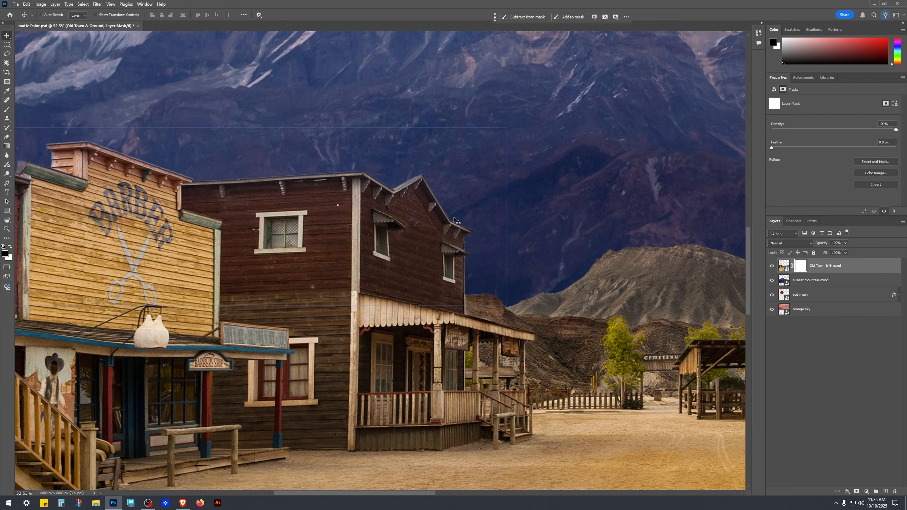
scroll(220, 214, "down", 1)
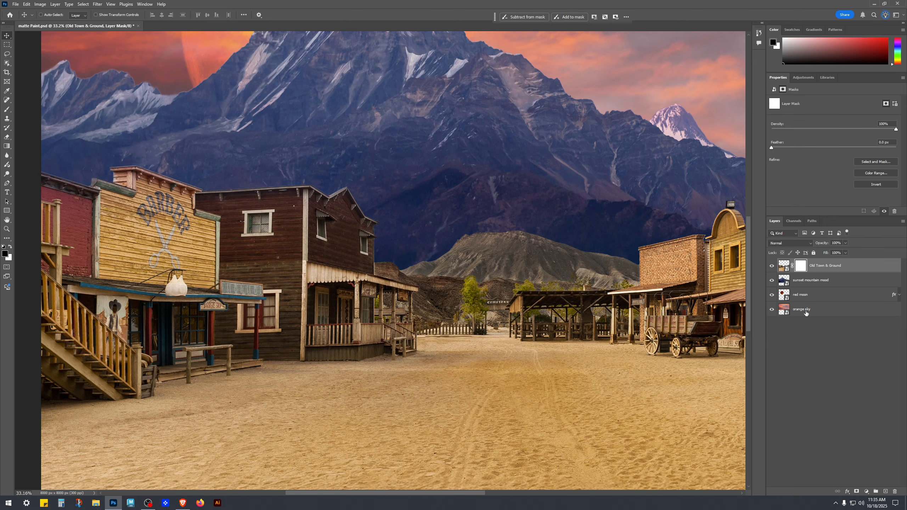
left_click(785, 270)
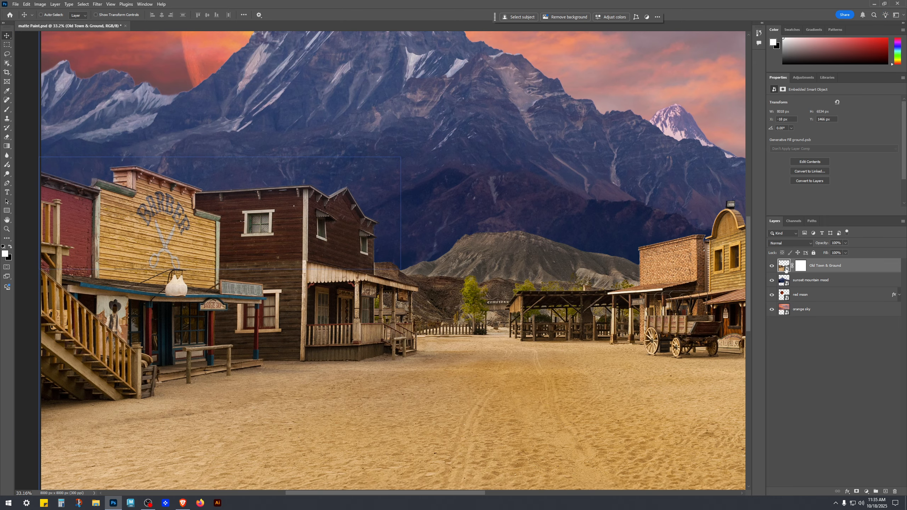
left_click(785, 269, "ctrl")
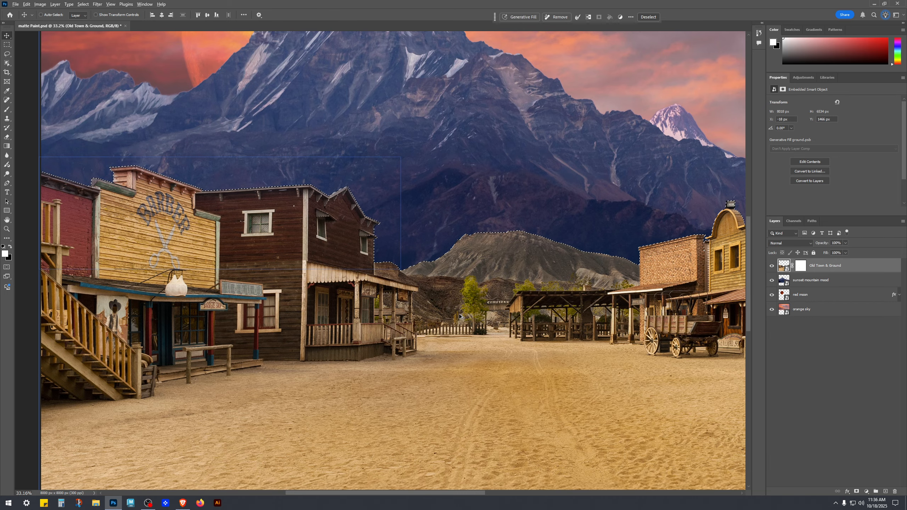
scroll(461, 316, "down", 1)
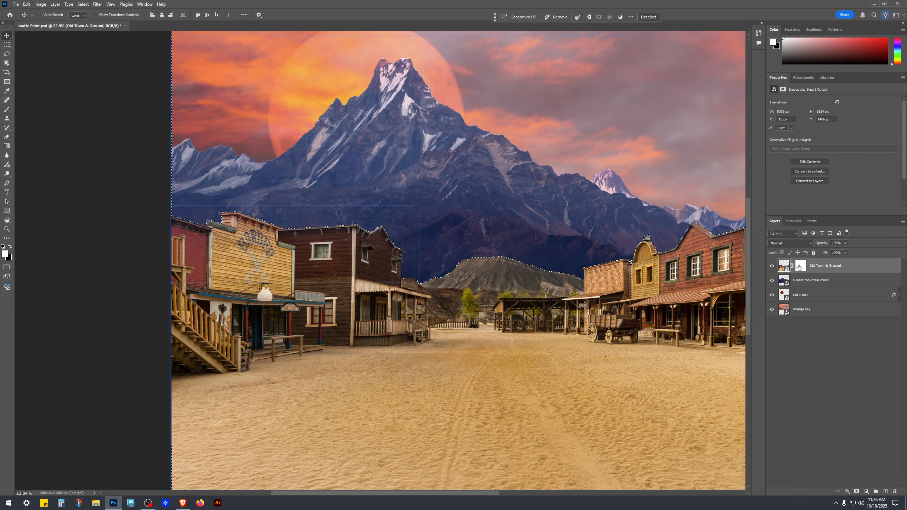
Open the active town and ground selection in the Select and Mask workspace.
key("w")
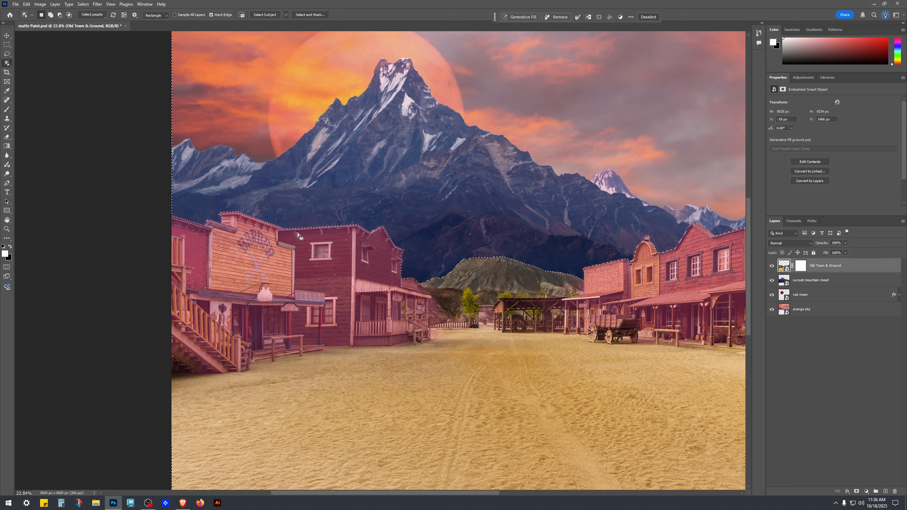
scroll(334, 234, "up", 4)
scroll(463, 333, "down", 4)
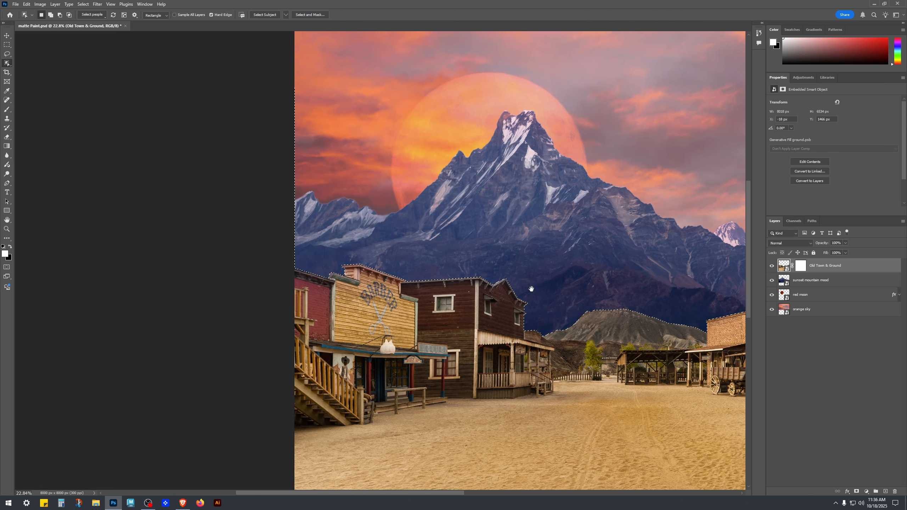
left_click_drag(531, 289, 410, 259)
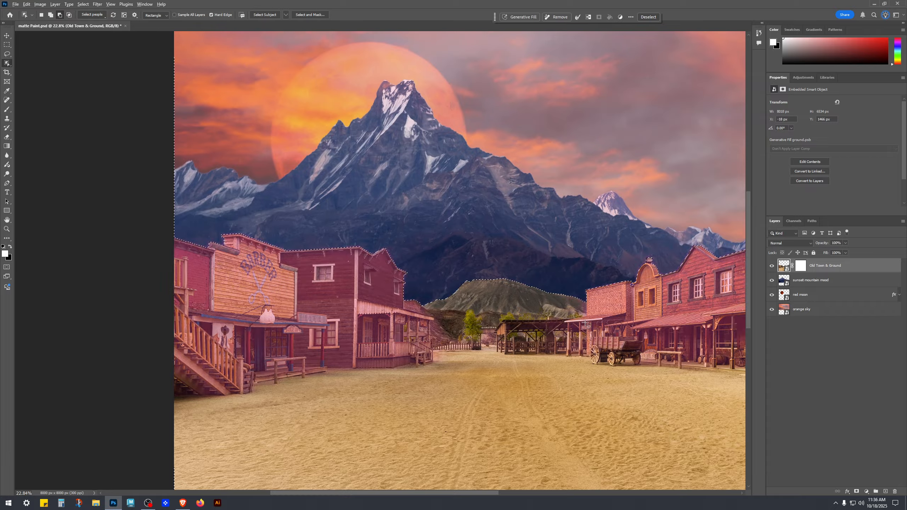
scroll(559, 314, "down", 2)
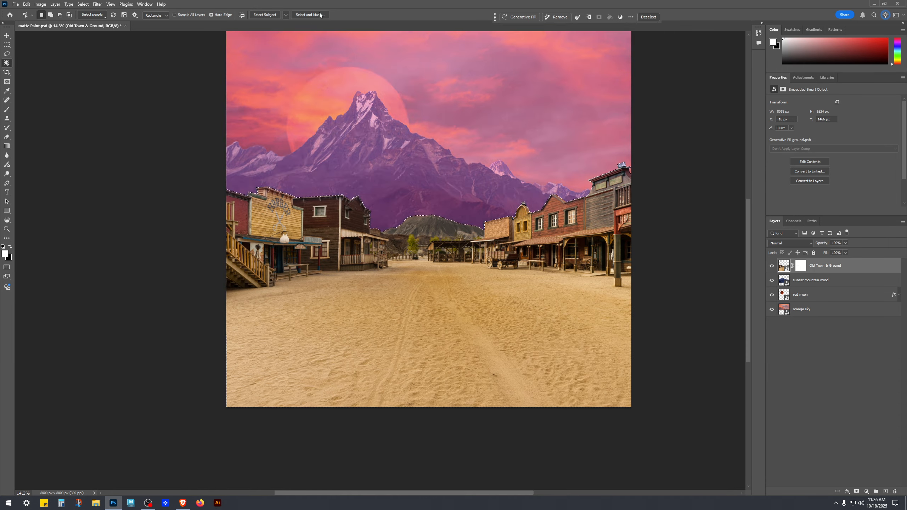
key("l")
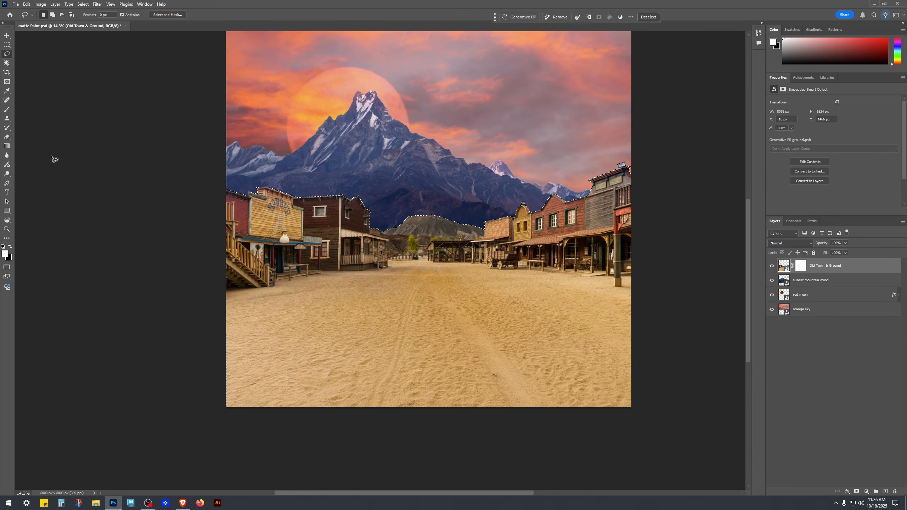
left_click(170, 15)
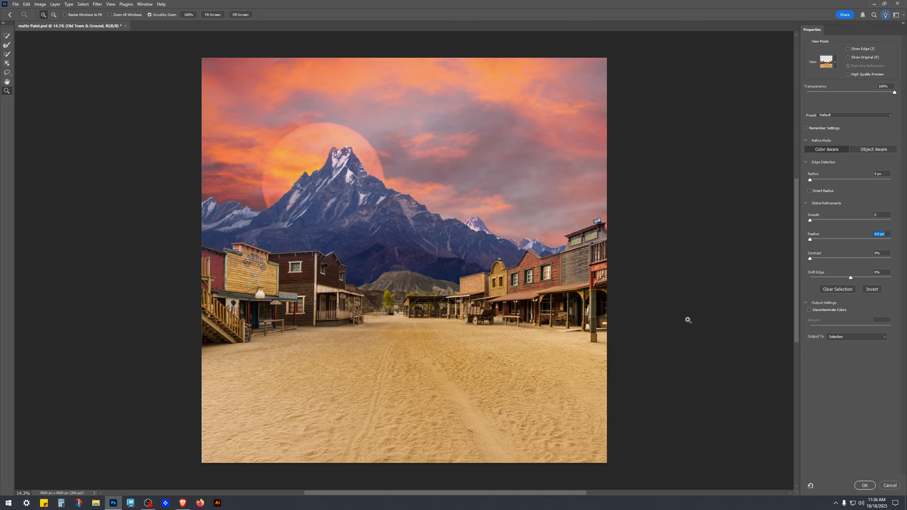
Set the selection edge's Feather to 10 px.
key("alt")
left_click(349, 291)
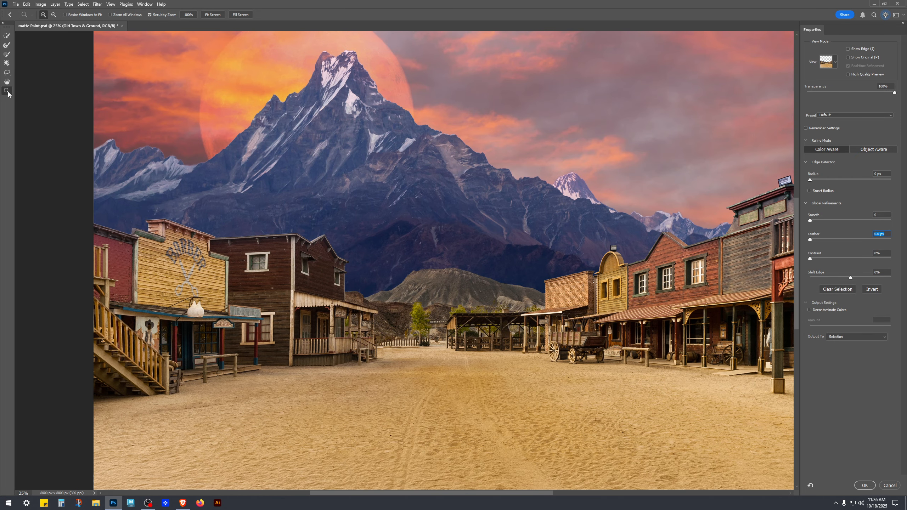
left_click(428, 281)
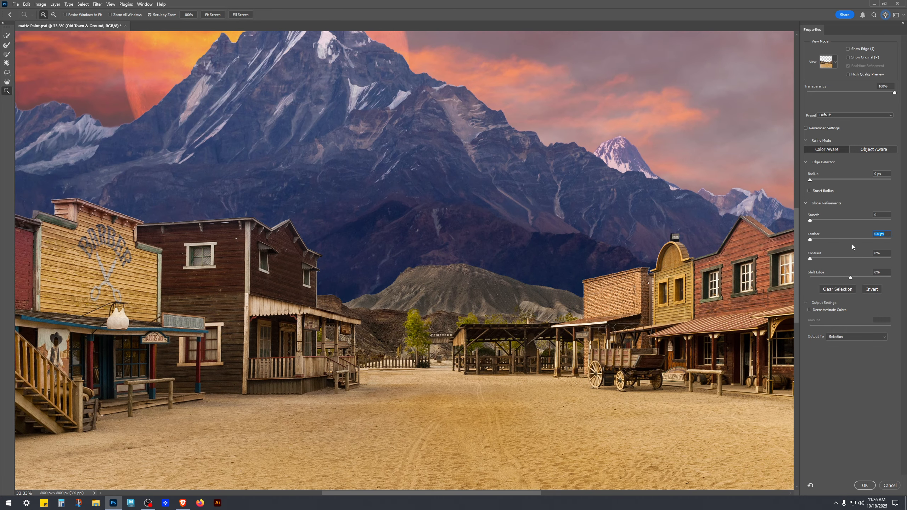
left_click(886, 235)
type("5")
left_click_drag(878, 232, 868, 237)
type("010")
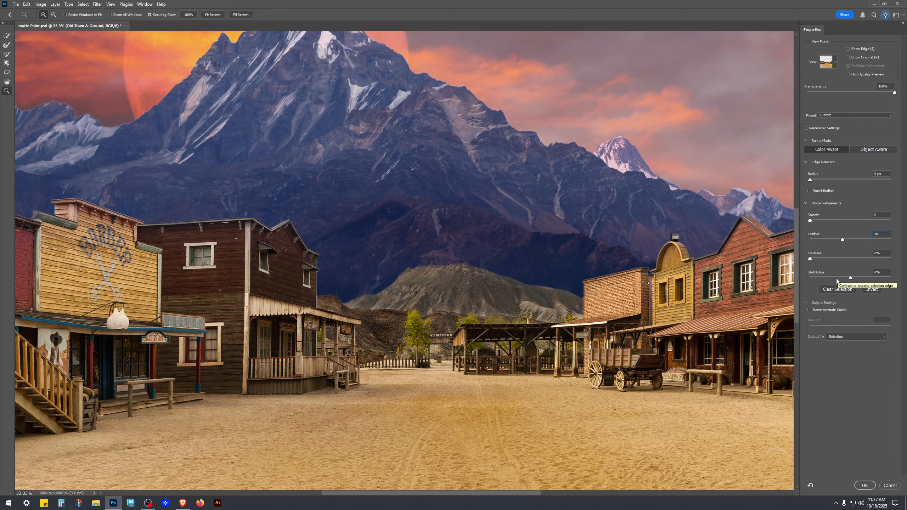
Set the selection's Shift Edge to -15%.
left_click(836, 279)
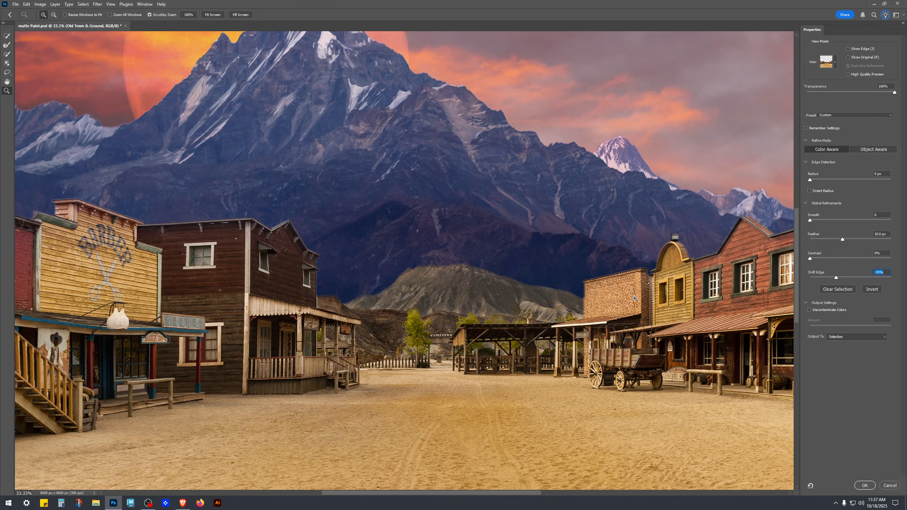
left_click(584, 297)
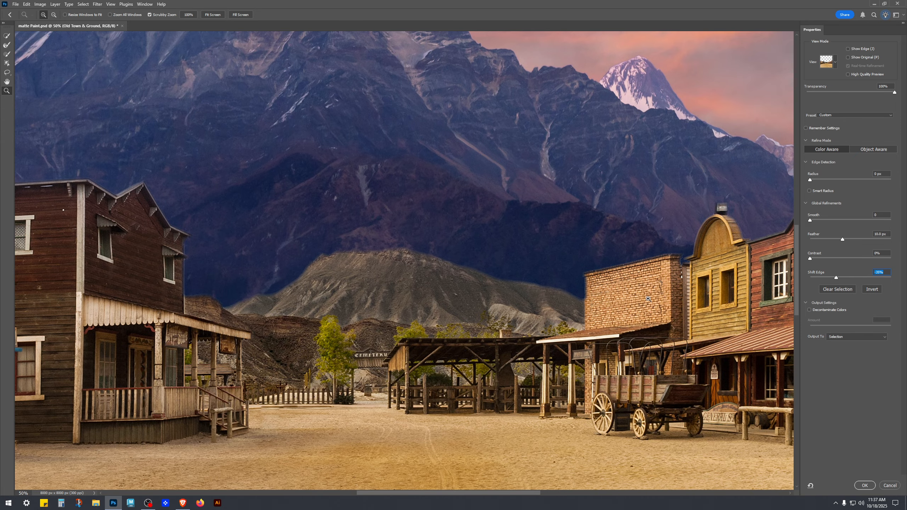
left_click(847, 278)
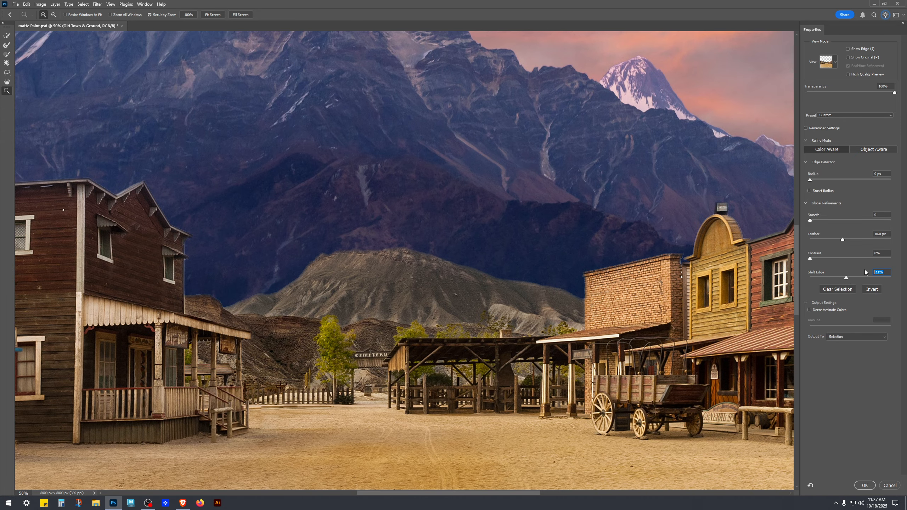
type("-15")
Check the building edges up close and set the selection's Shift Edge to -20%.
left_click(457, 324, "alt")
left_click(451, 323, "alt")
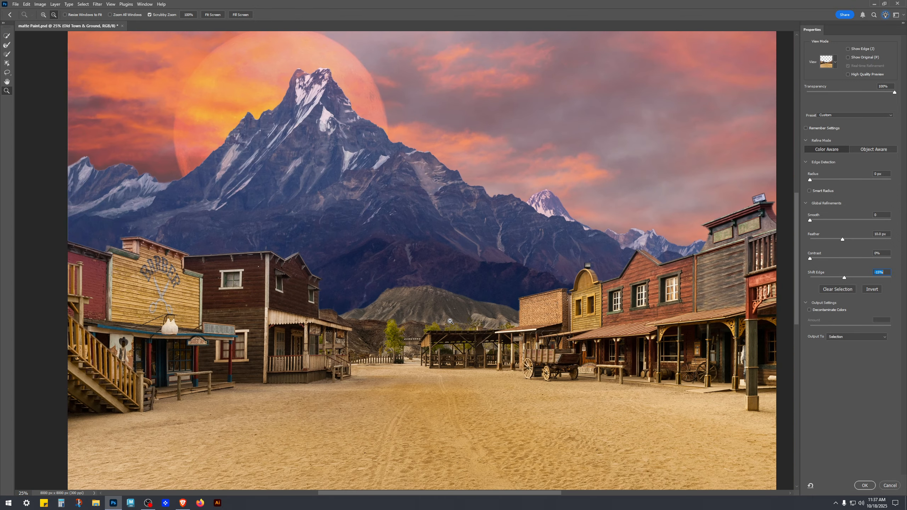
left_click(450, 321, "alt")
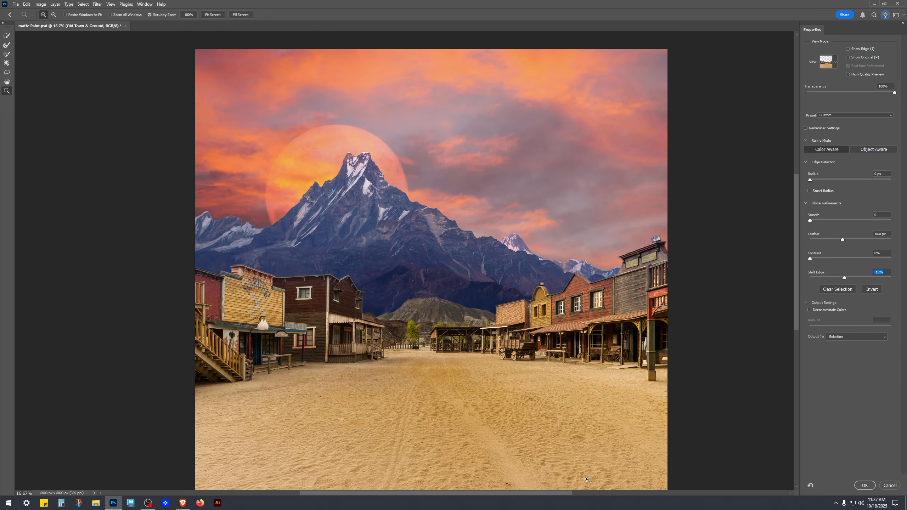
left_click(627, 328)
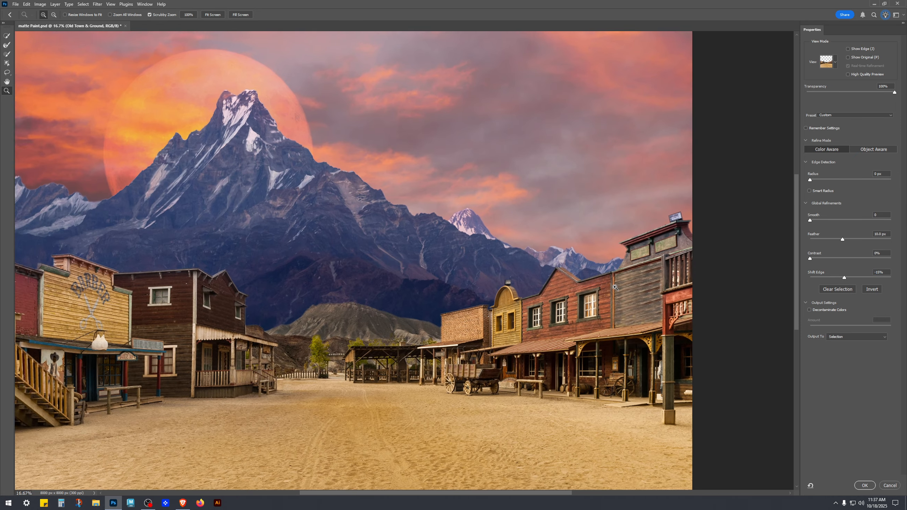
left_click(627, 328)
left_click(625, 329)
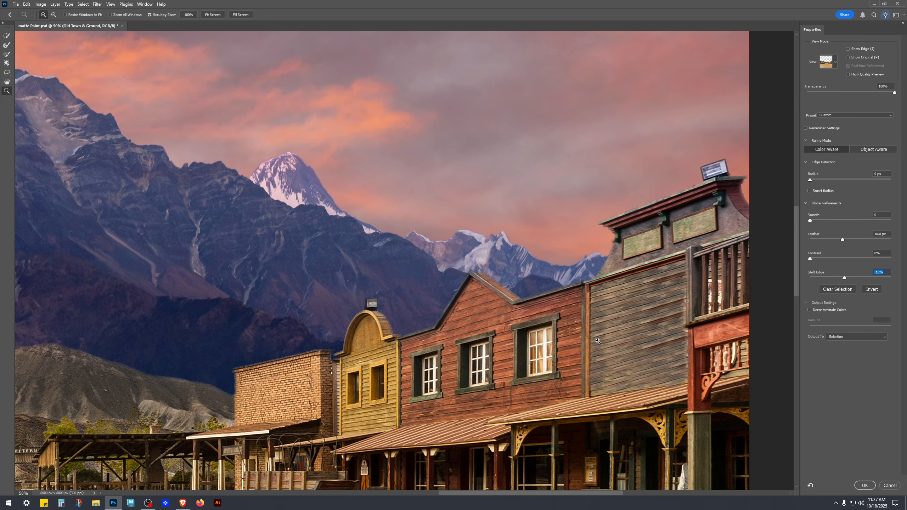
left_click(388, 326)
left_click(385, 333)
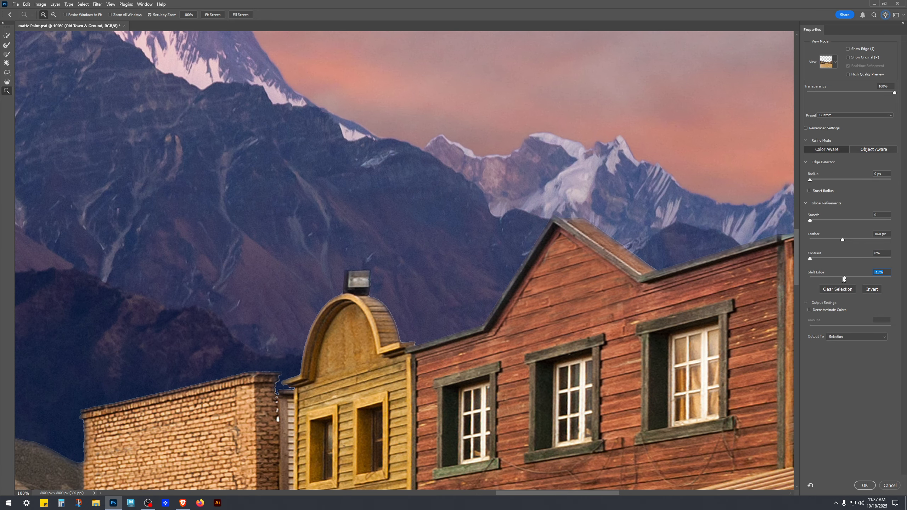
left_click_drag(844, 278, 843, 278)
Set the Contrast of the selection edge to 50%.
left_click(824, 258)
left_click(860, 258)
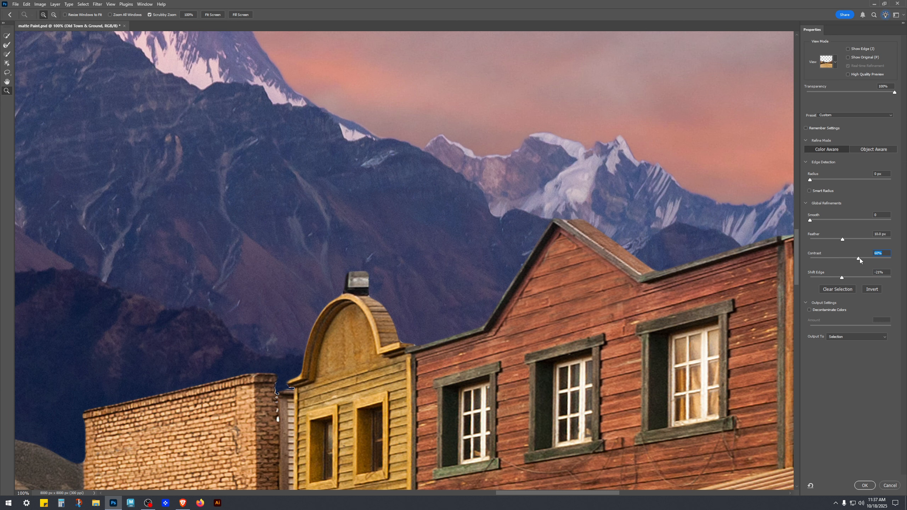
left_click(843, 258)
type("50")
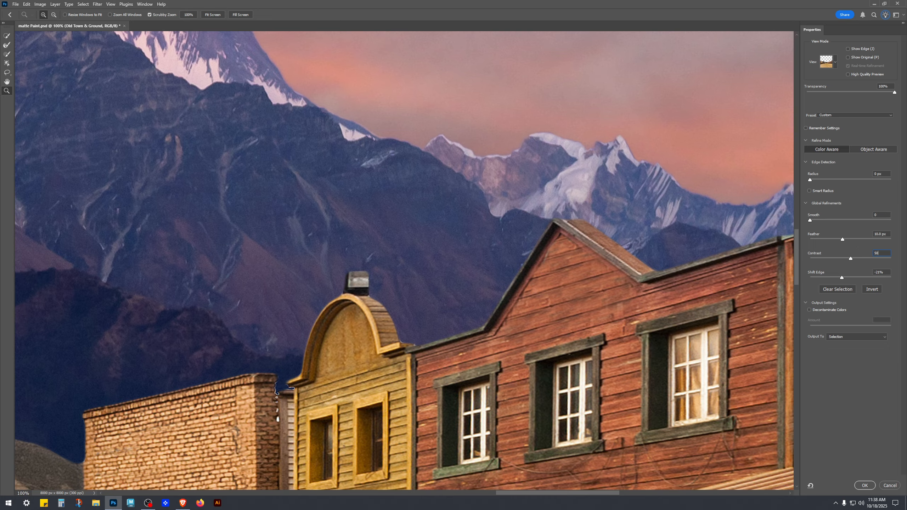